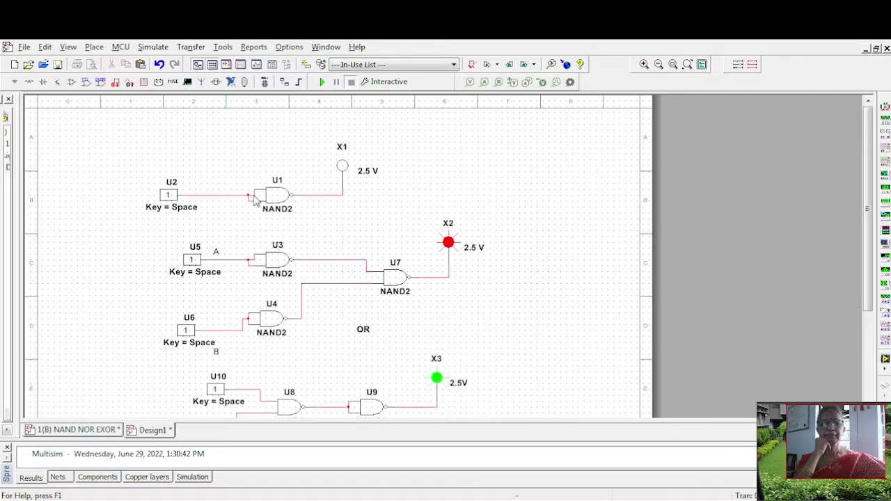
Switch the NOT circuit's input U2 from 1 to 0 with Space
key(space)
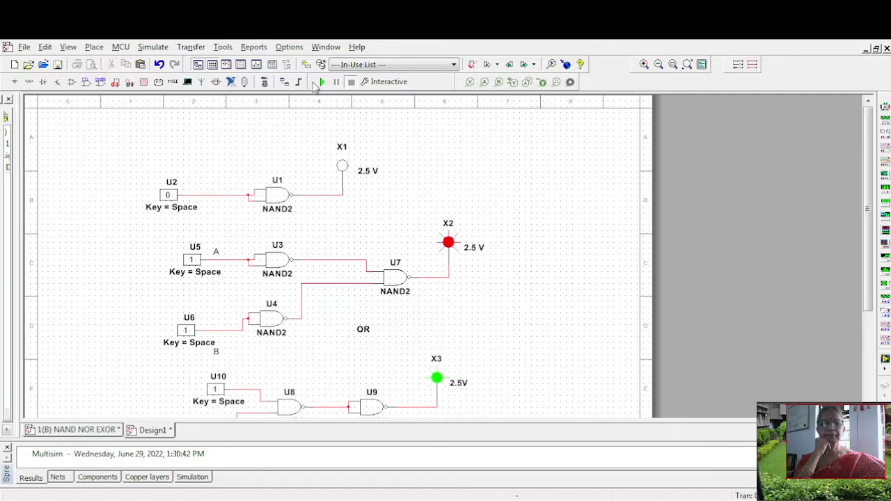
Run the simulation and test the OR circuit, leaving U5 (A) at 1 and U6 (B) at 0
click(320, 82)
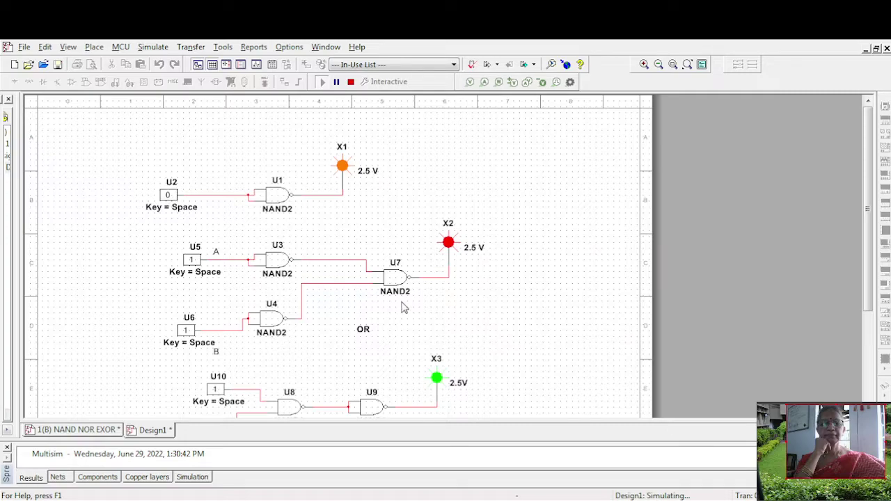
click(186, 330)
click(191, 259)
click(185, 330)
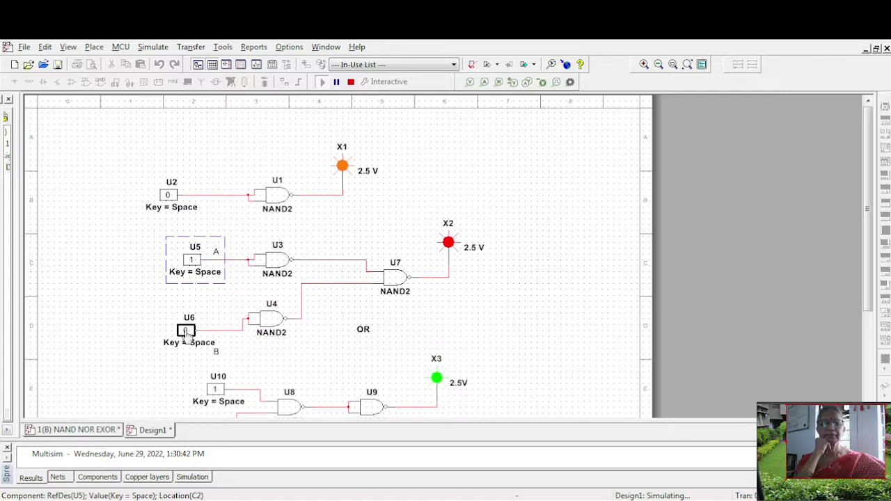
Reset OR switch U6 to 1, then test AND switches U10 and U11 while watching probe X3
click(187, 333)
scroll(243, 341, down, 3)
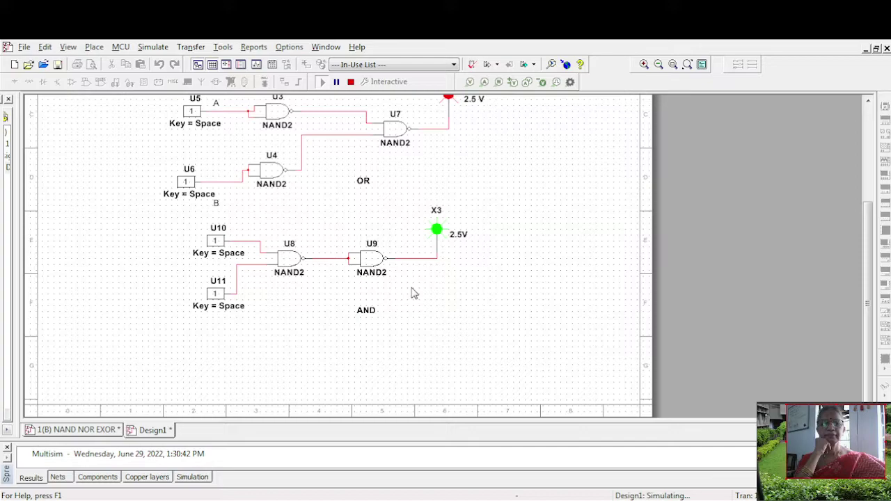
key(space)
click(215, 240)
click(218, 242)
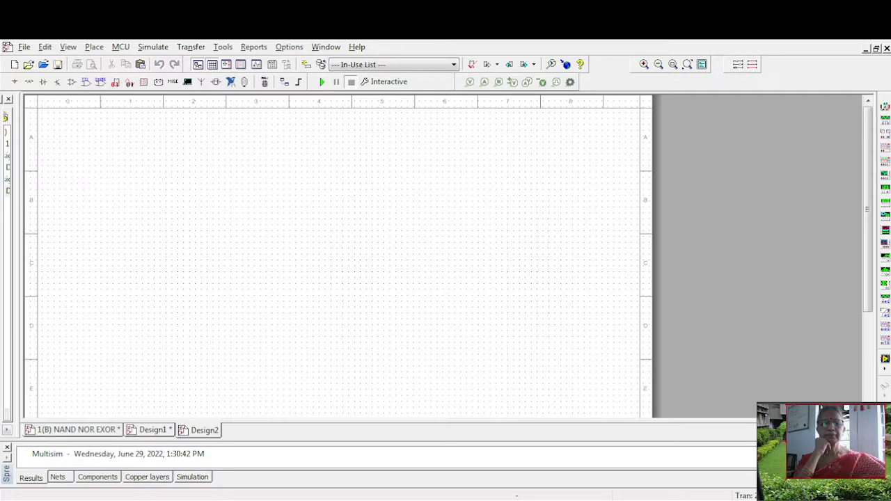
Build the NOR inverter: place NOR2 U1 with input switch U2, then stop the simulation
click(266, 195)
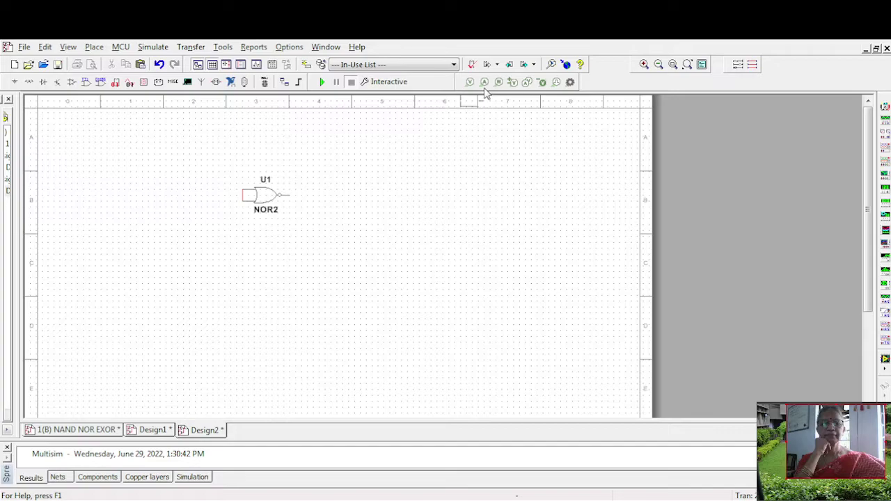
click(147, 201)
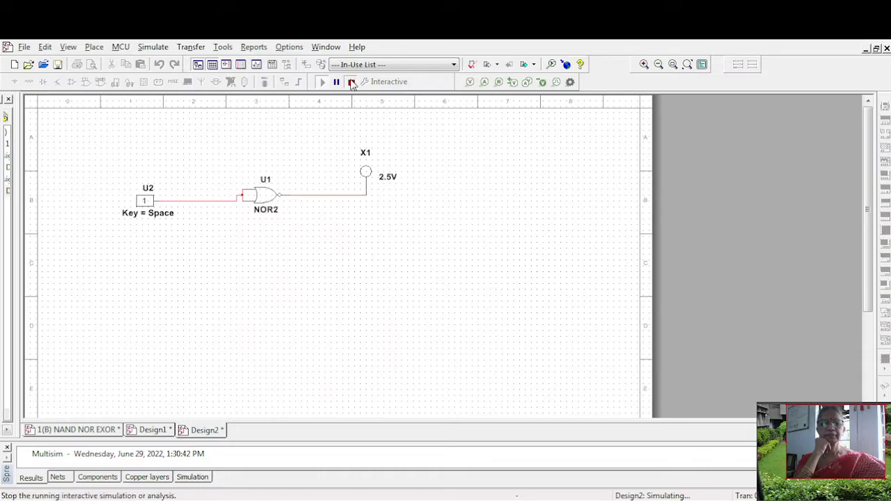
click(351, 82)
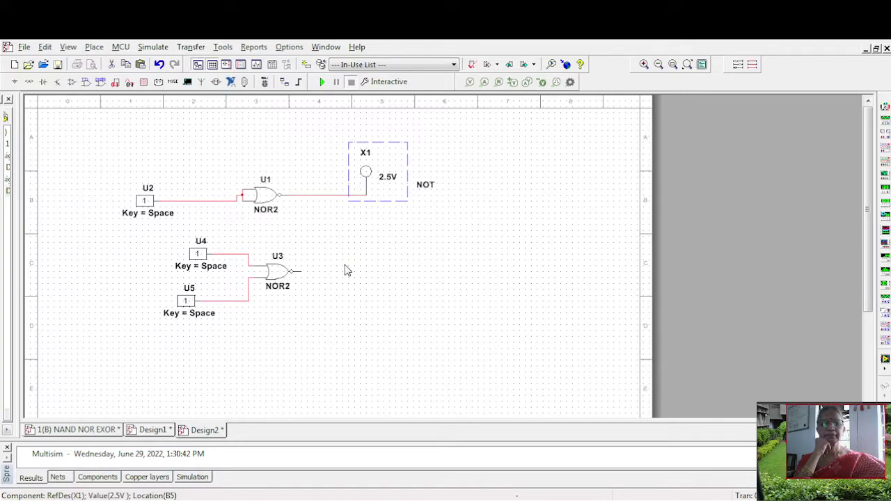
Paste probe X2 beside NOR2 U3 and wire U3's output to it
key(ctrl+v)
click(348, 270)
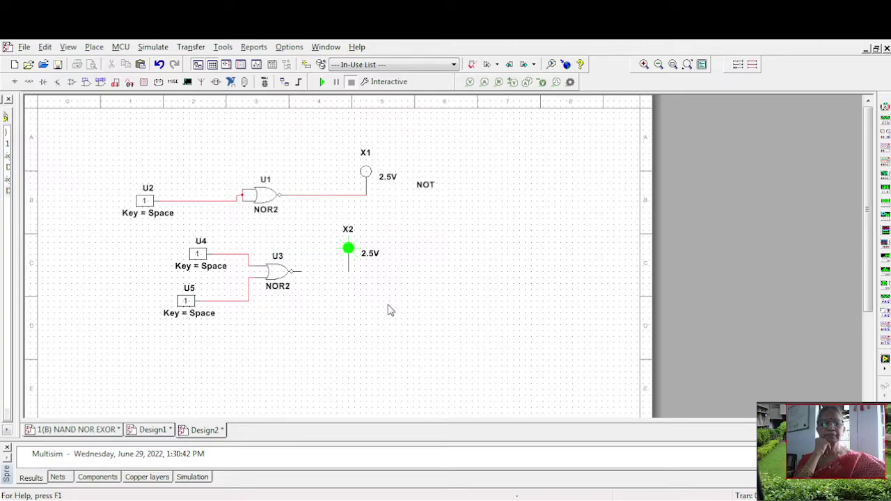
drag(348, 270, 297, 271)
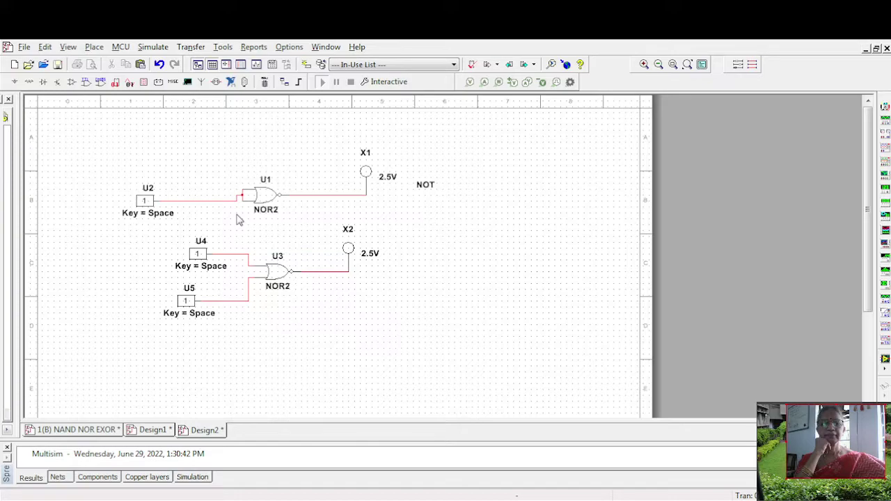
Move probe X2 right, paste a second NOR2 as U6, and add an 'OR' label
drag(345, 252, 481, 258)
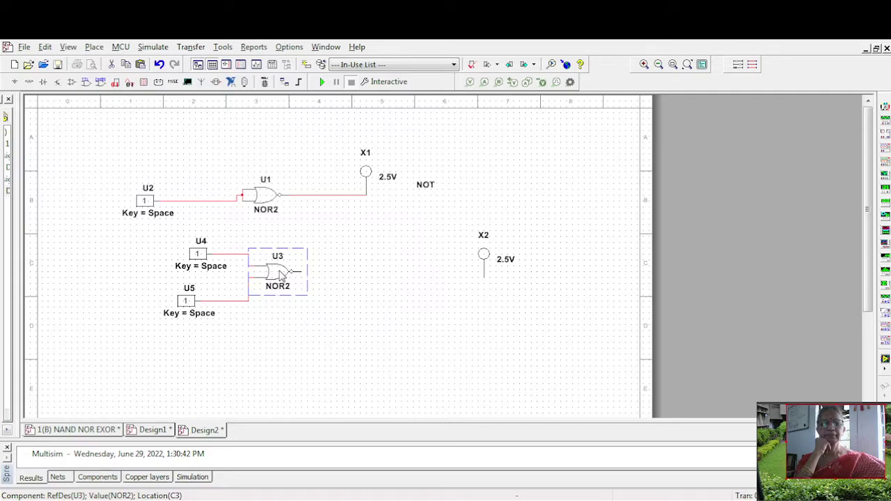
key(ctrl+v)
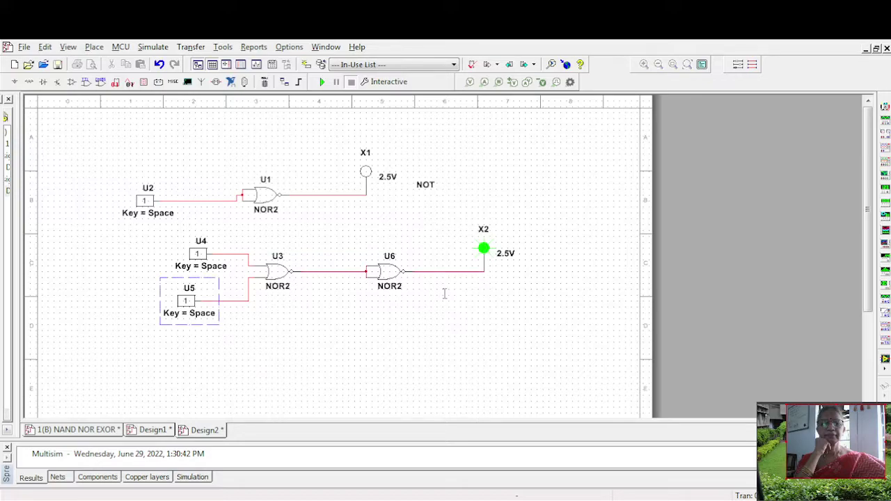
click(444, 293)
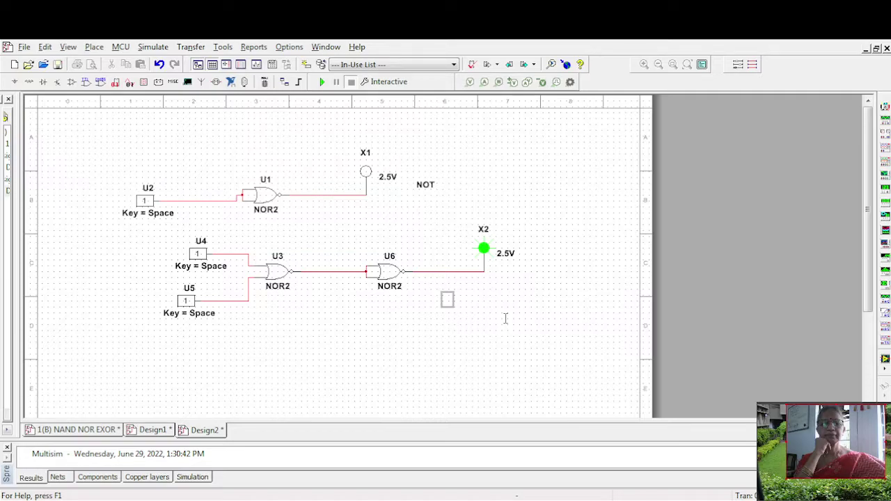
text(OR)
Scroll to the third circuit and paste a second input switch U11 below U10
scroll(258, 223, down, 3)
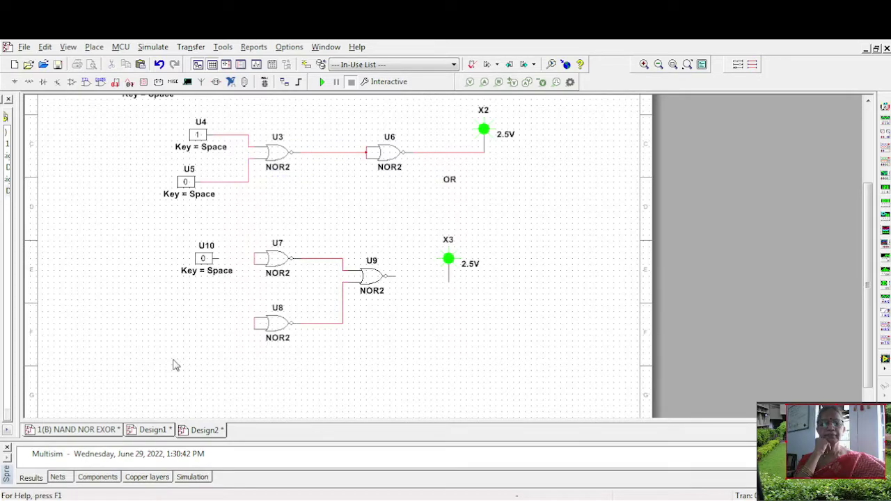
key(ctrl+v)
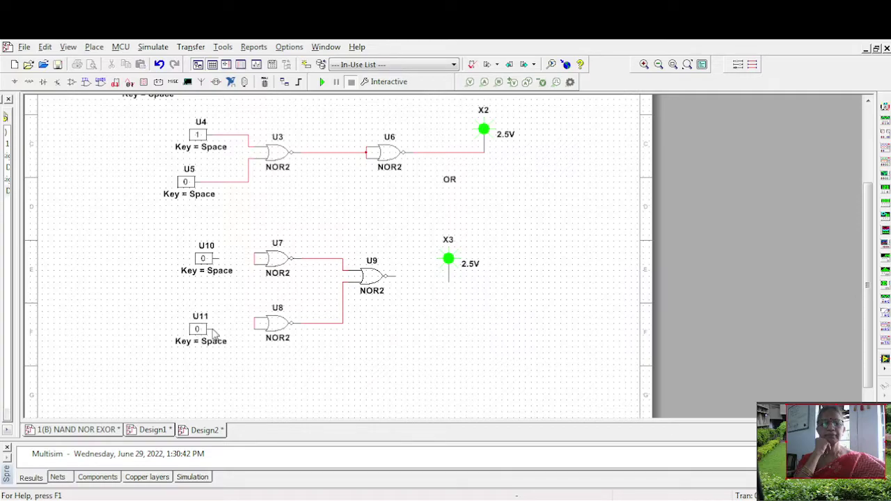